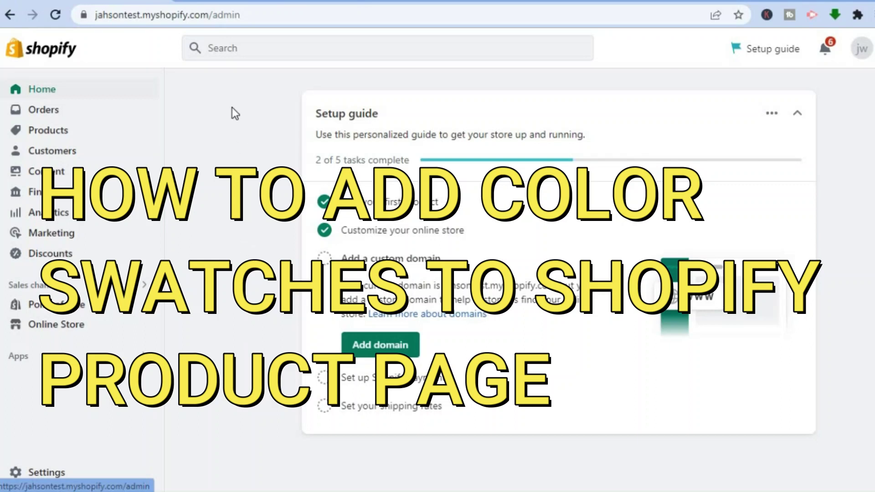
- Preview the Nike Air Max 90 product page in its grey and black colourways
click(238, 2)
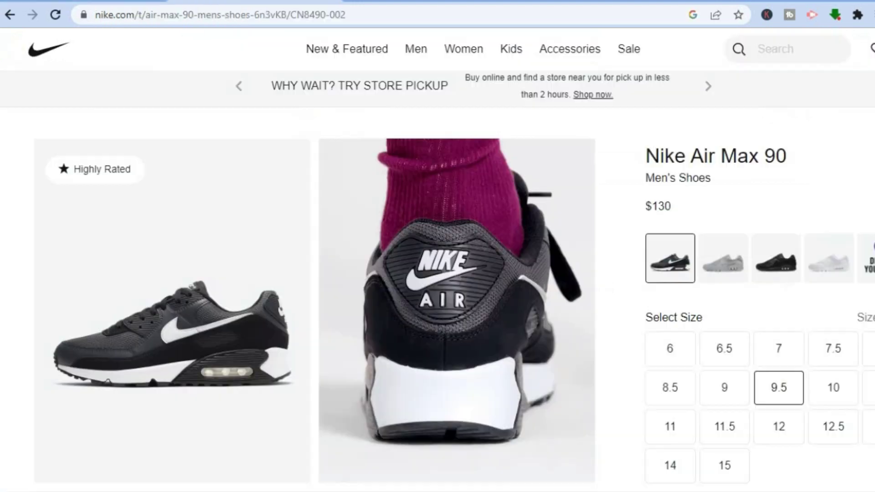
mouse_move(315, 52)
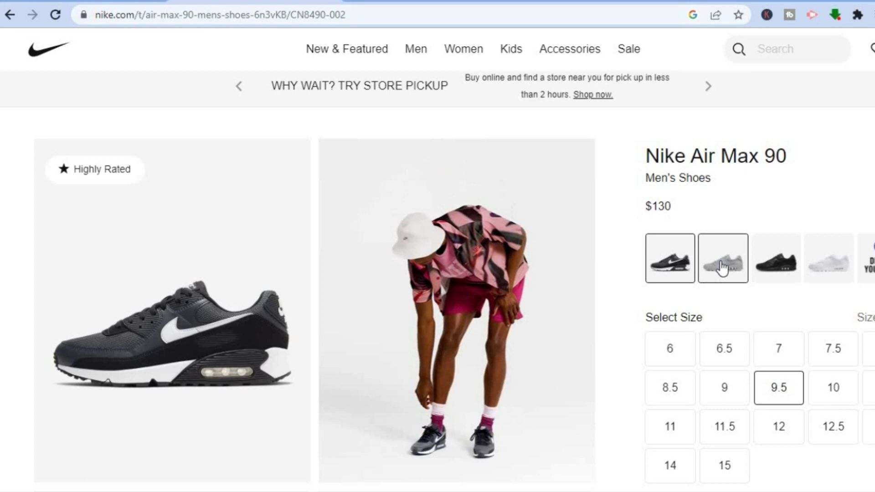
click(723, 268)
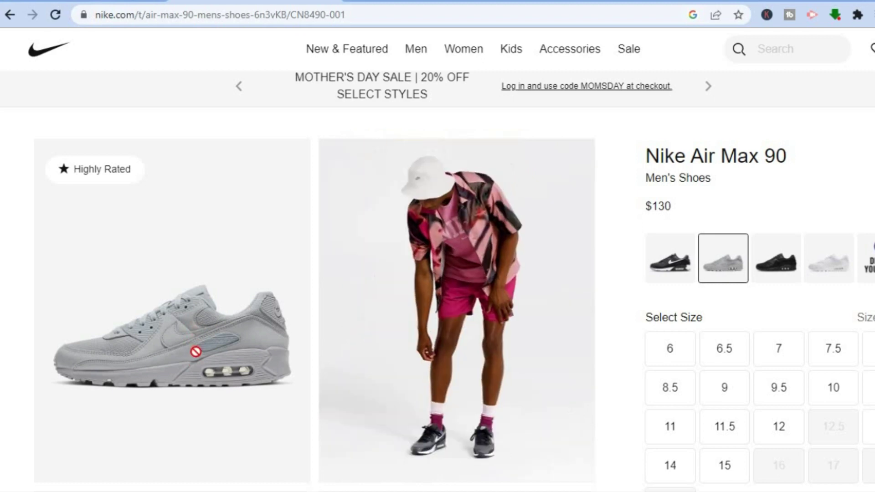
click(781, 256)
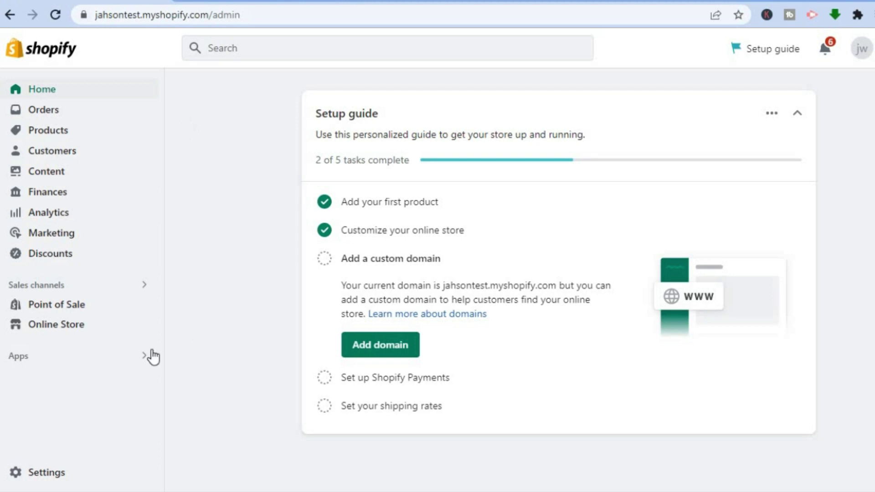
- Go through Apps and App and sales channel settings to the Shopify App Store
click(79, 365)
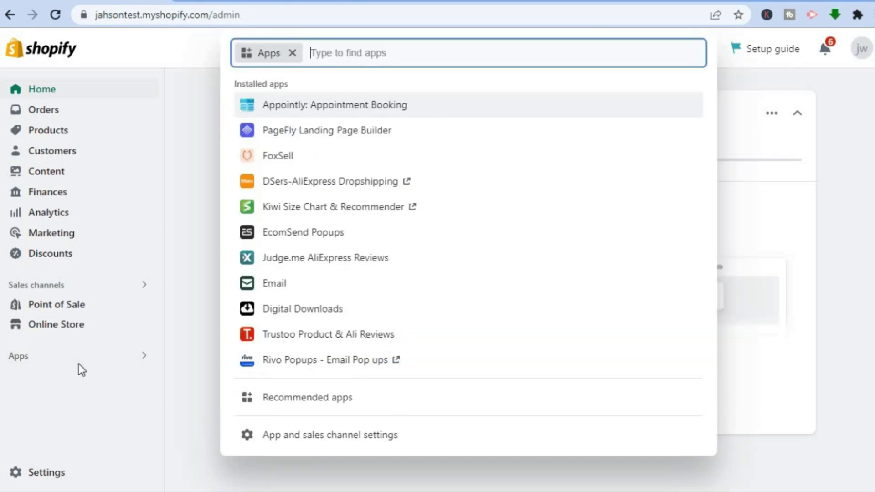
click(282, 440)
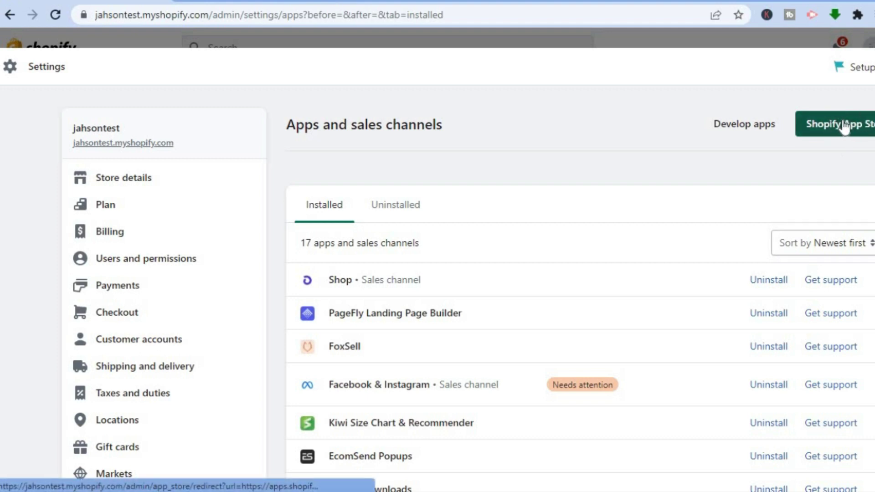
click(844, 127)
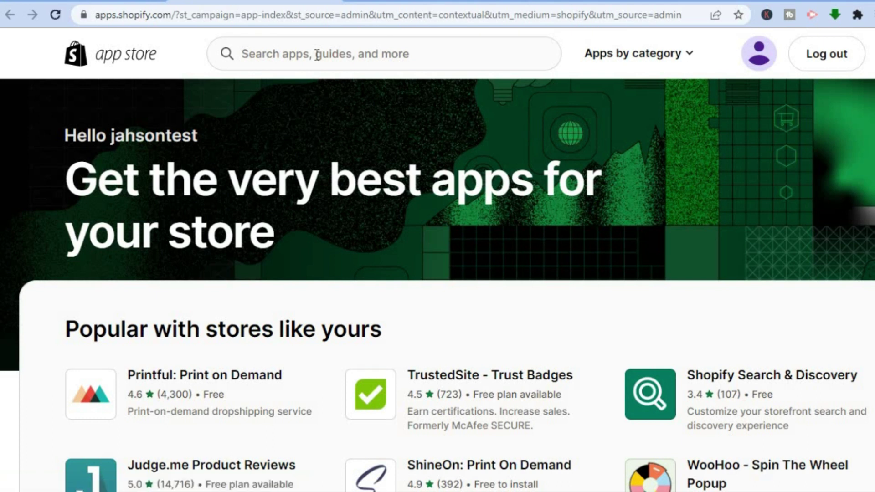
- Search the App Store for 'color swatch' and open the GLO Color Swatch, Variant Image listing
click(318, 55)
text(colo)
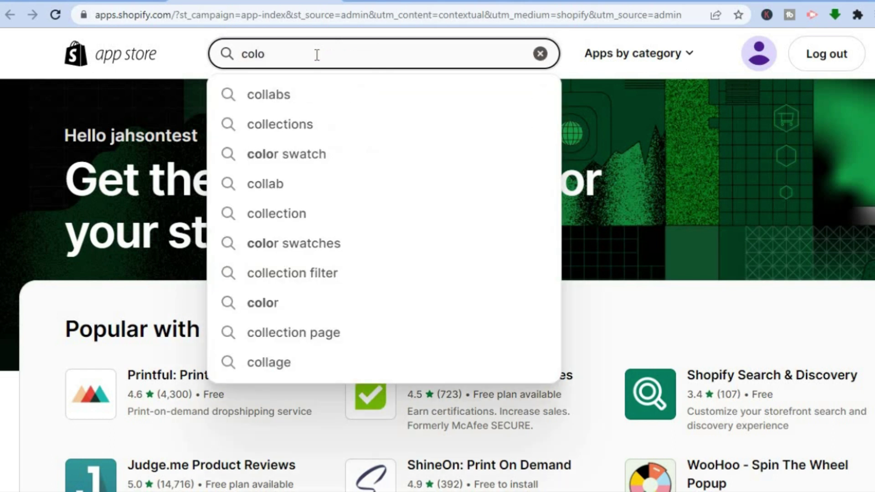
click(302, 96)
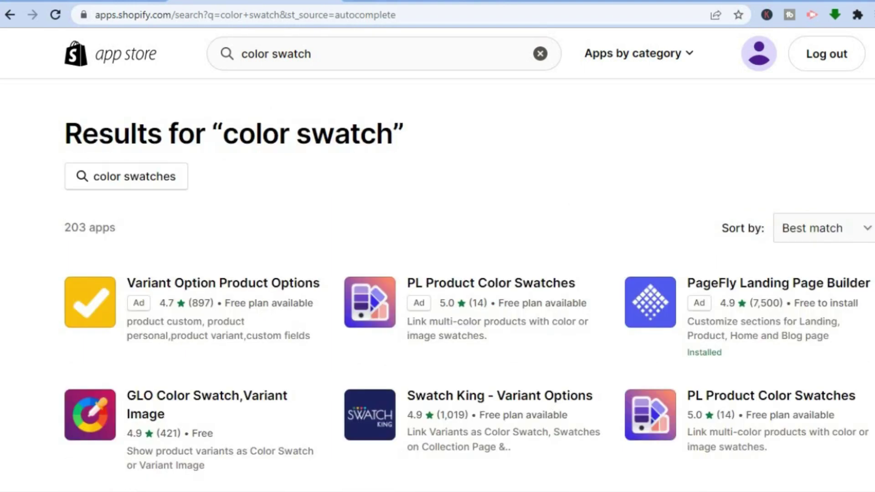
scroll(469, 285, down, 4)
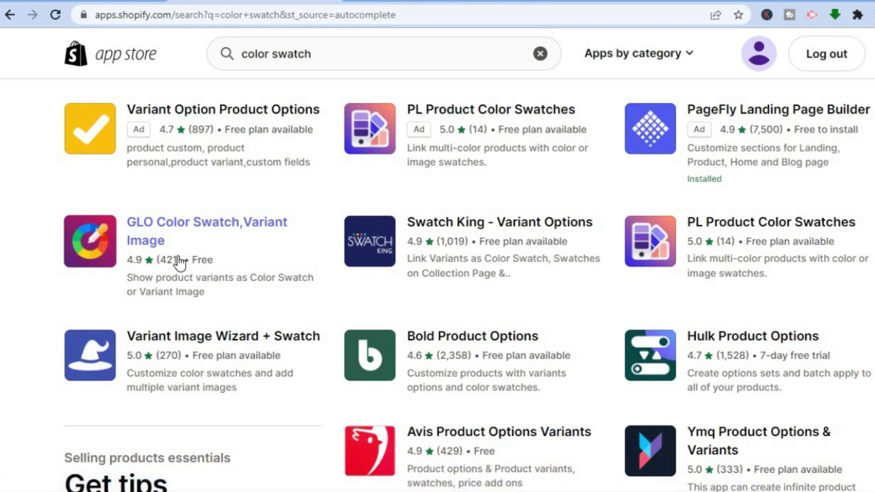
click(202, 220)
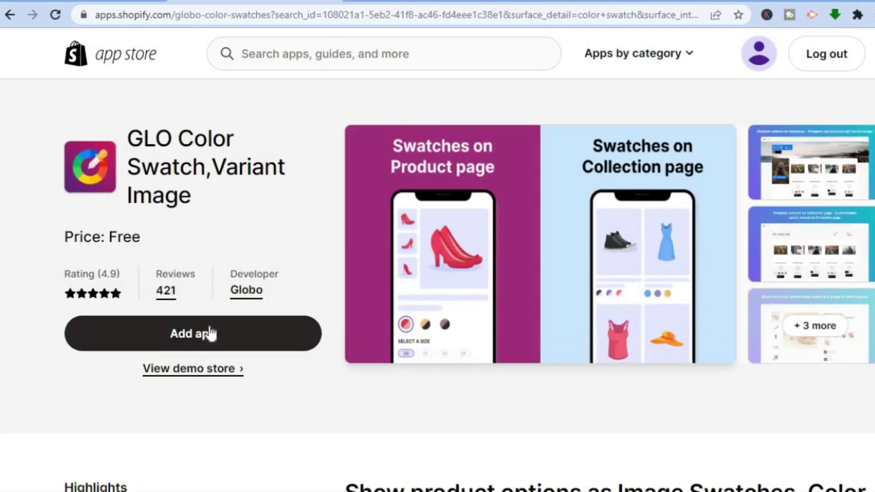
- Add GLO Color Swatch, Variant Image to the store and approve its installation
click(225, 333)
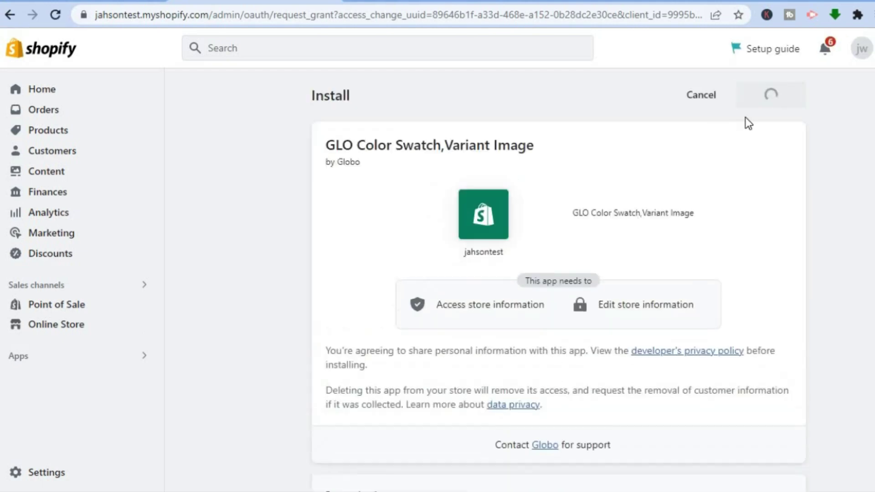
click(773, 96)
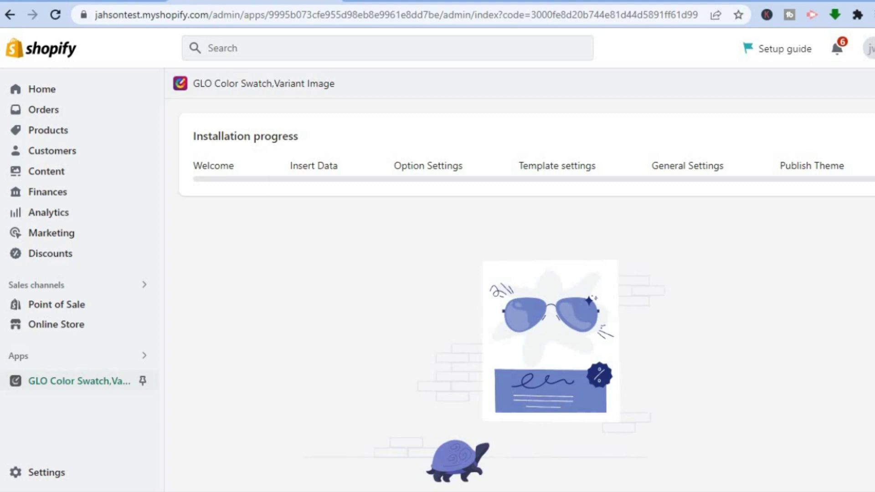
- Start the GLO setup wizard and change the Color option's display style to Button
scroll(568, 457, down, 5)
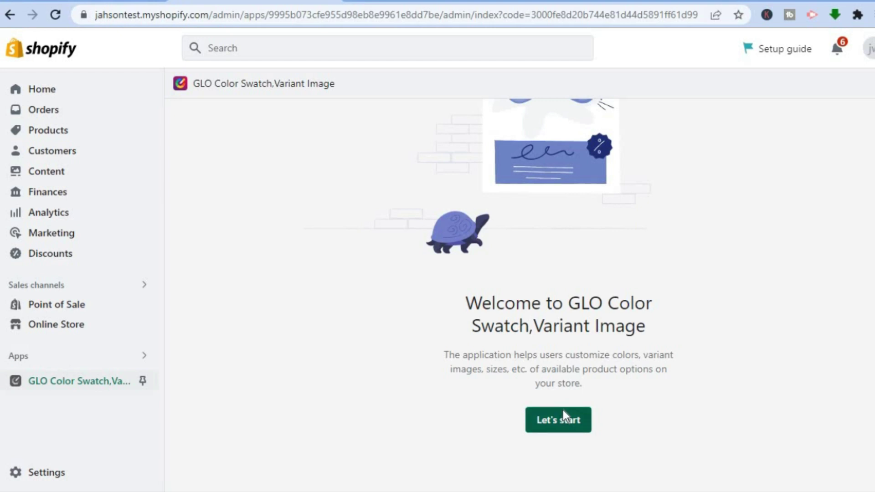
click(564, 414)
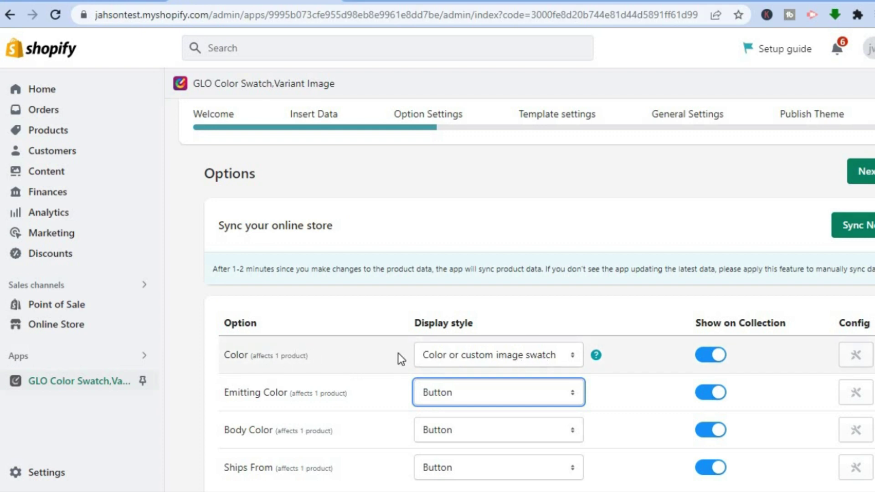
click(425, 360)
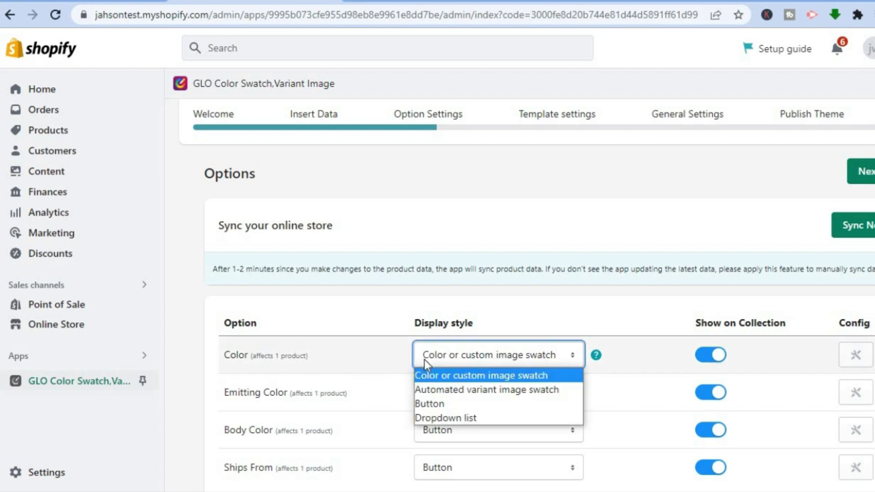
click(480, 390)
click(518, 355)
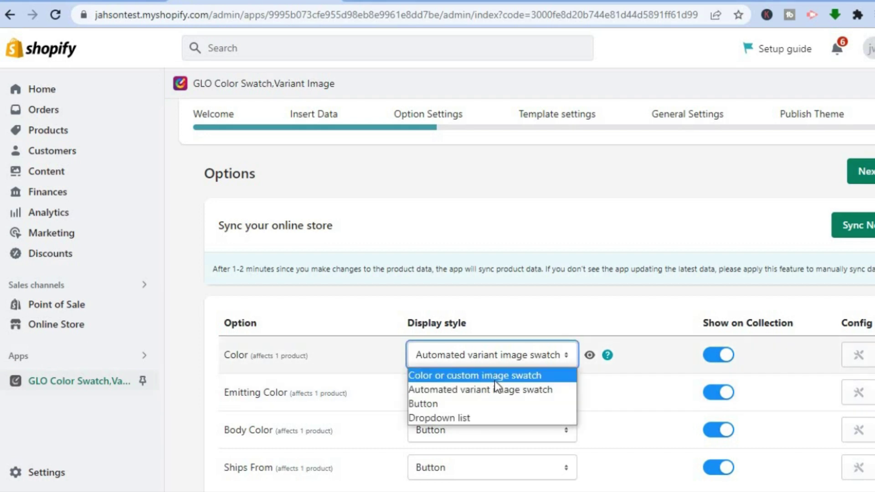
click(486, 405)
click(507, 352)
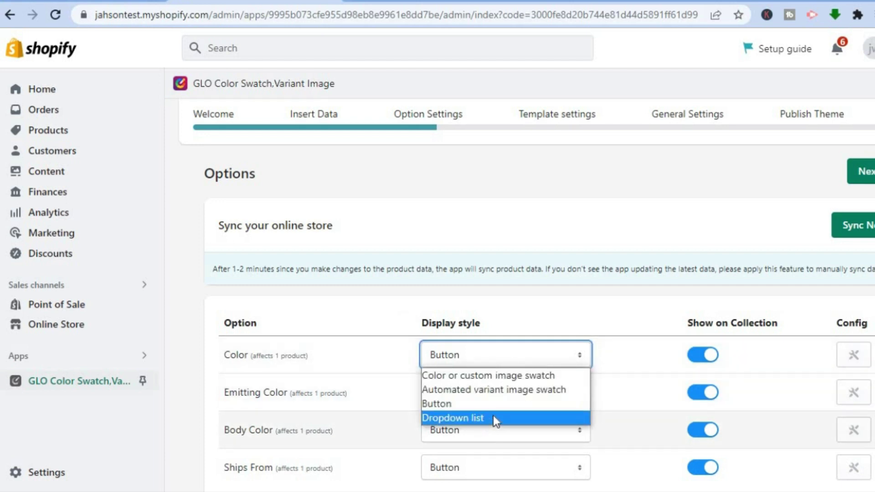
click(567, 319)
click(567, 325)
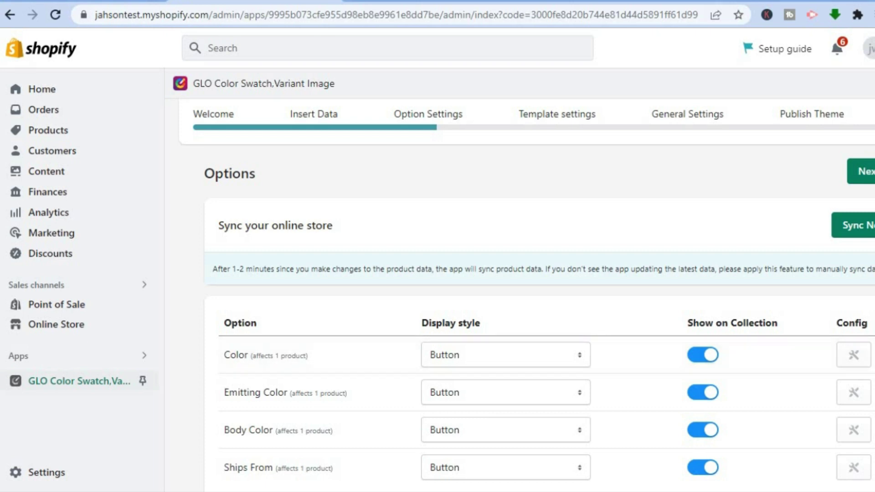
scroll(527, 298, up, 2)
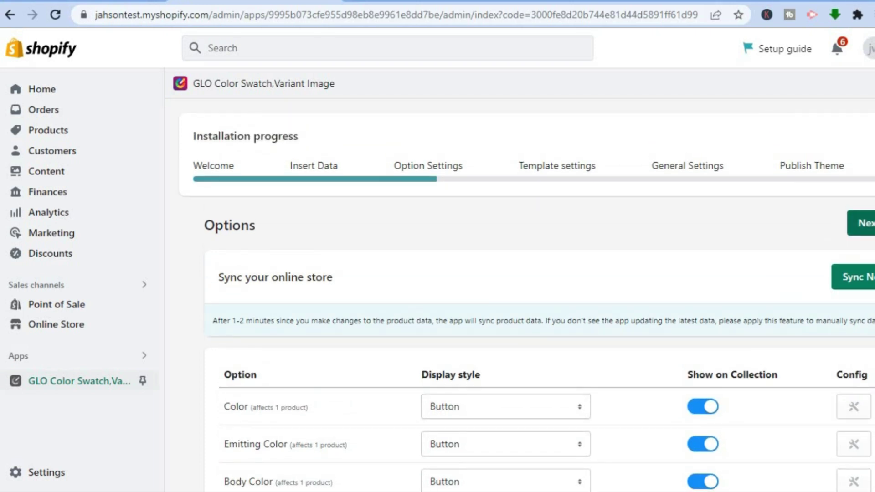
- On Template Collection Settings, try Square swatches with adjusted corner radius and size, then revert to Circle
click(863, 223)
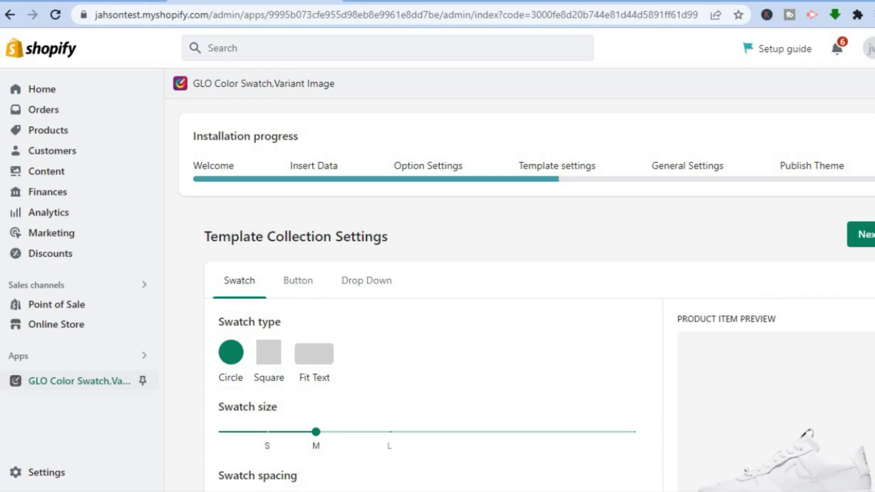
scroll(785, 265, down, 6)
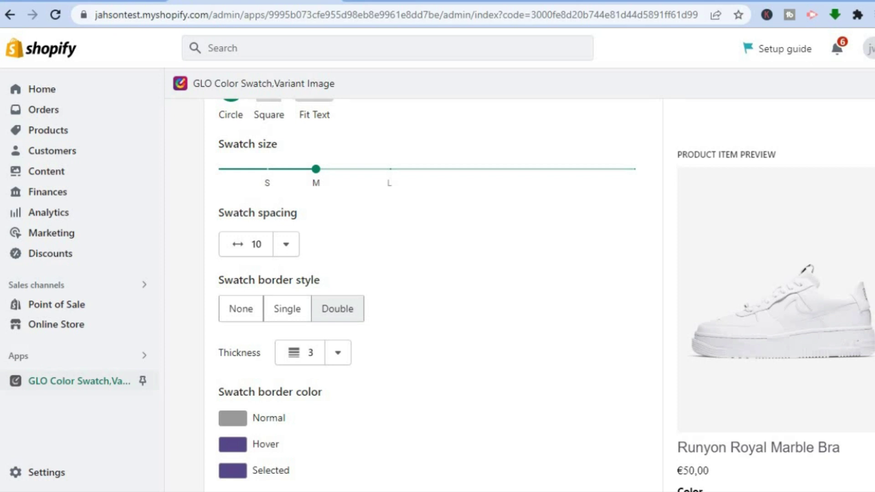
scroll(493, 212, up, 4)
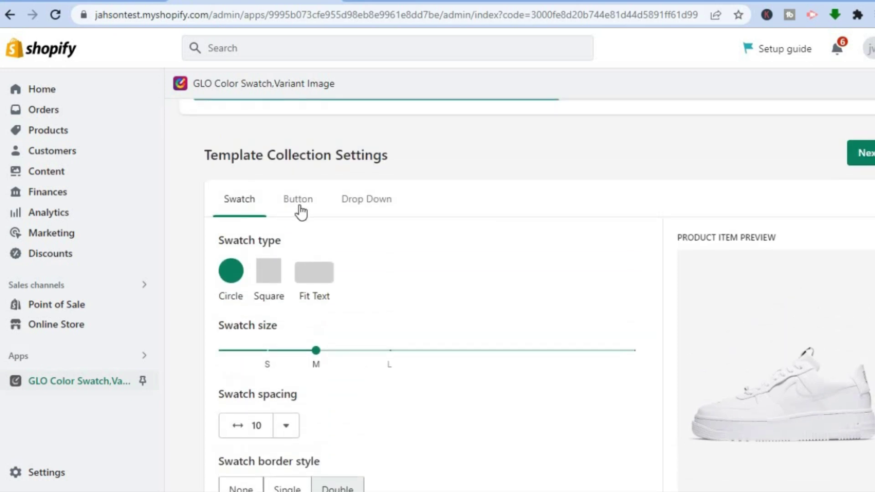
click(266, 281)
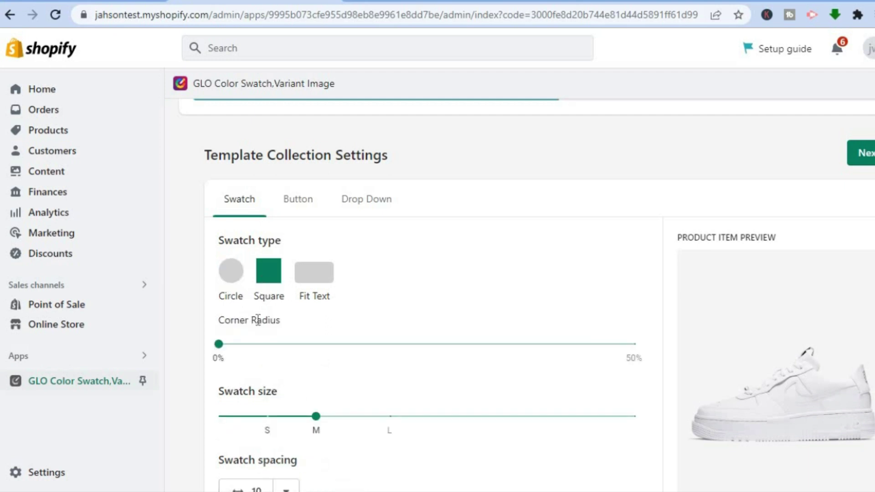
mouse_move(220, 347)
mouse_move(233, 348)
mouse_down()
mouse_move(241, 349)
mouse_move(220, 351)
mouse_up()
mouse_move(317, 423)
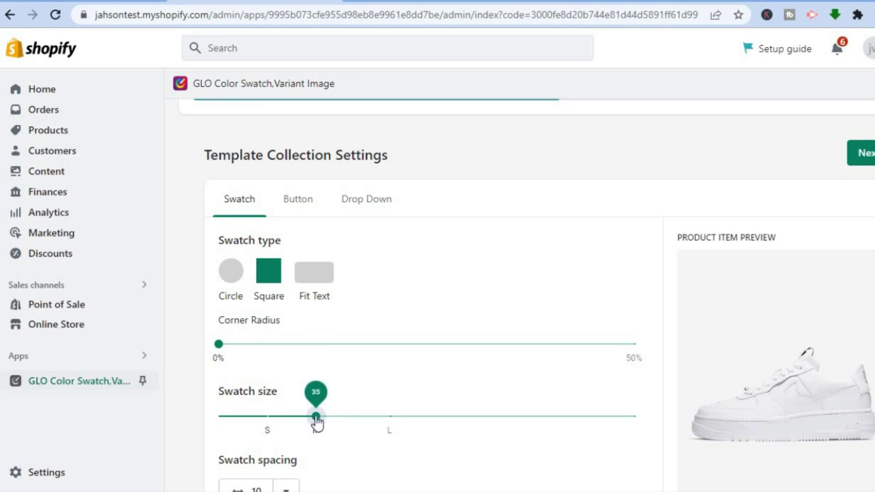
mouse_move(318, 420)
mouse_down()
mouse_move(392, 422)
mouse_move(309, 422)
mouse_move(317, 418)
mouse_up()
click(234, 274)
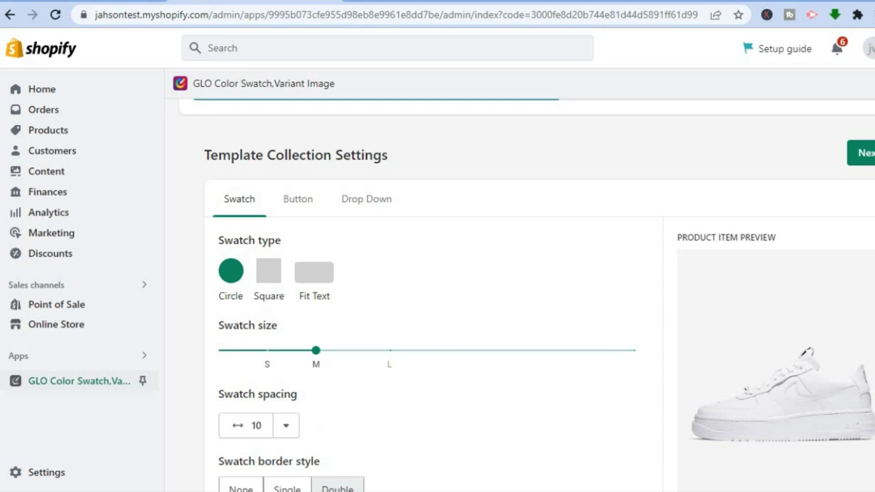
- Try glow and shadow hover effects, then set swatches to zoom on hover
scroll(404, 185, down, 8)
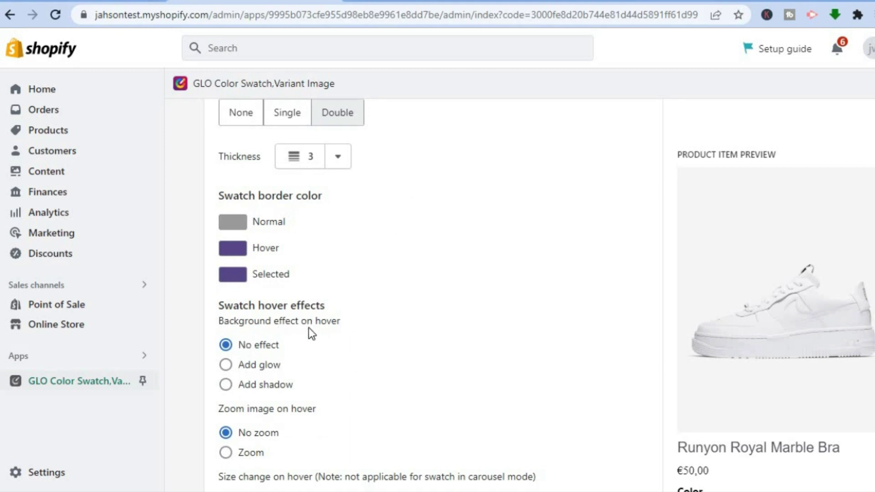
click(227, 368)
click(227, 386)
click(226, 453)
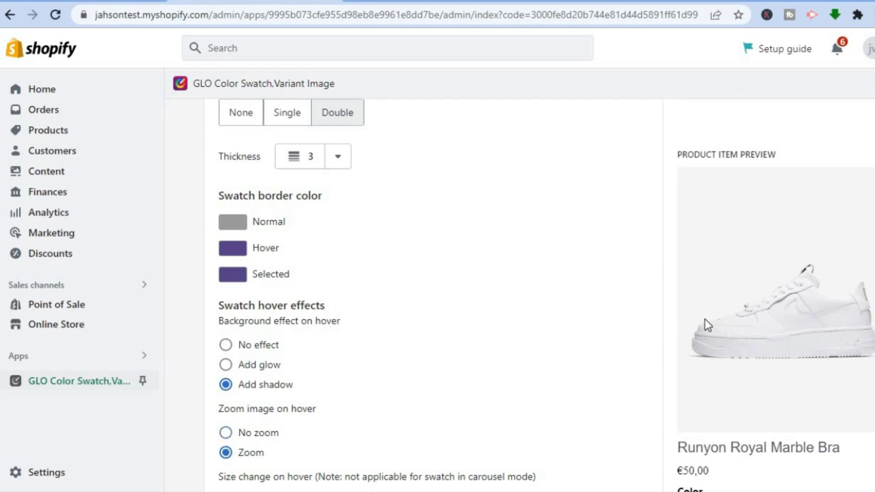
- Preview the black and pink sneaker variants, then return to the white one
scroll(426, 296, down, 5)
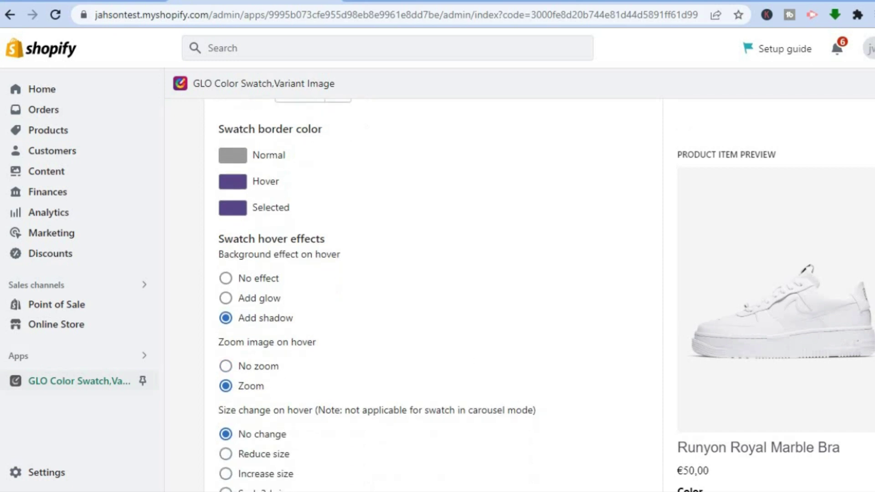
scroll(427, 295, down, 2)
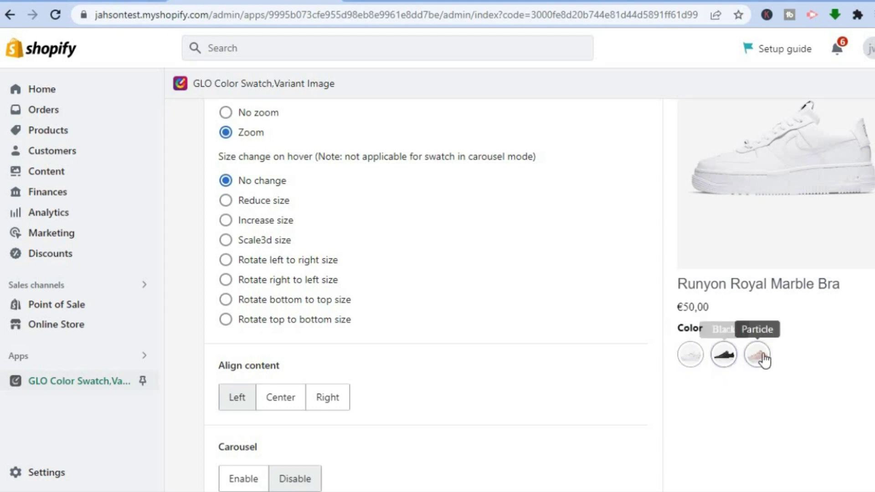
click(724, 359)
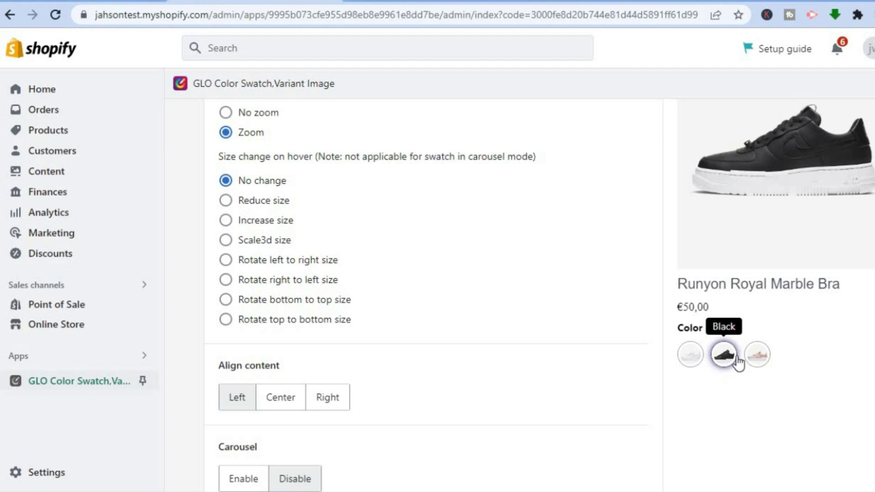
click(756, 359)
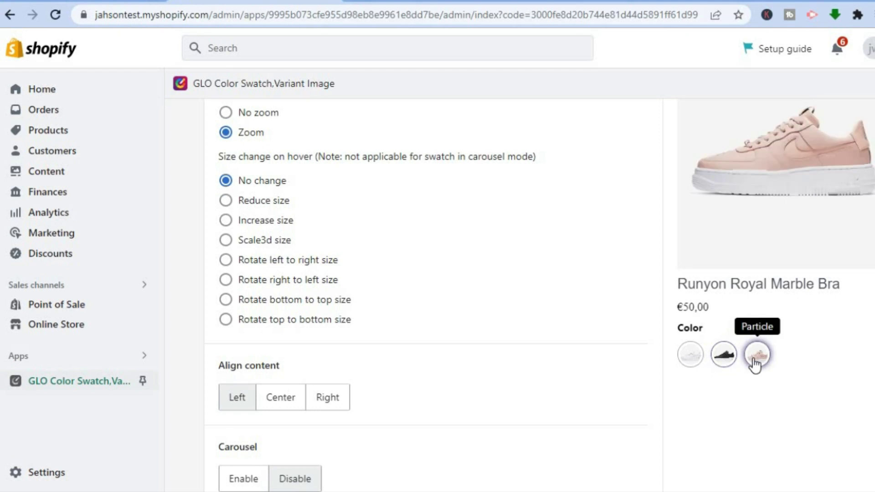
click(691, 357)
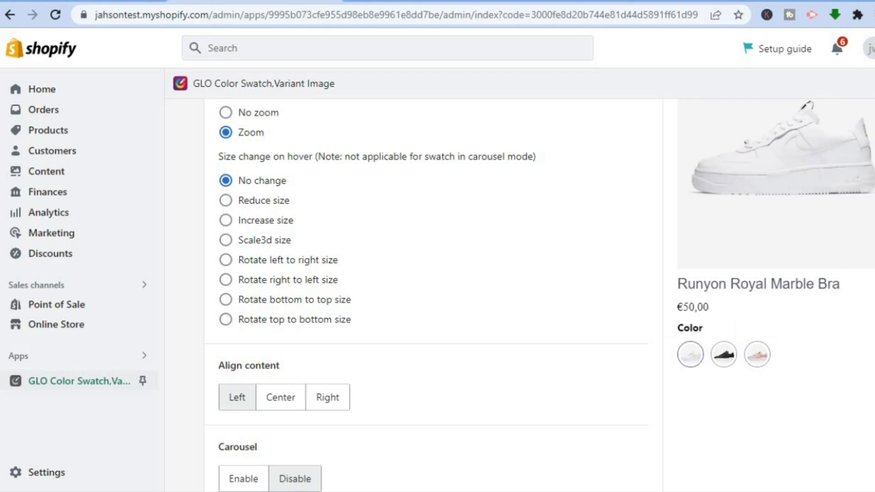
- Try Center and Right alignment, settle on Left, and leave the carousel disabled
scroll(456, 226, down, 4)
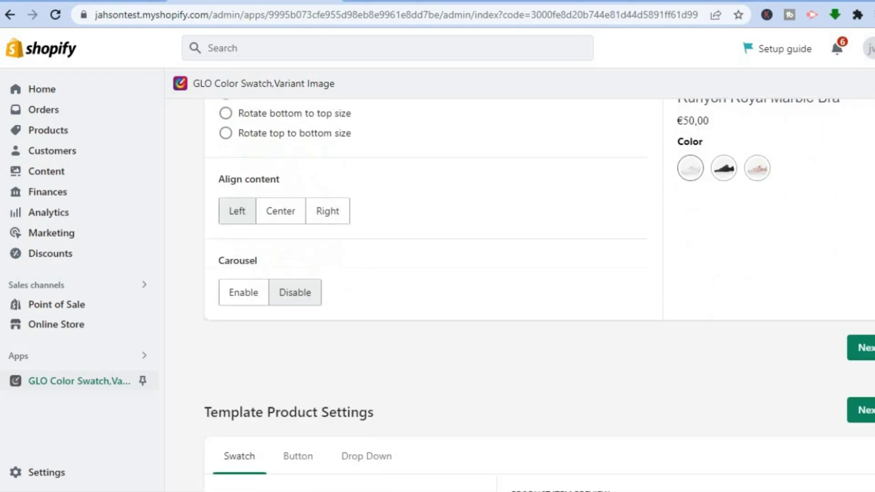
click(294, 213)
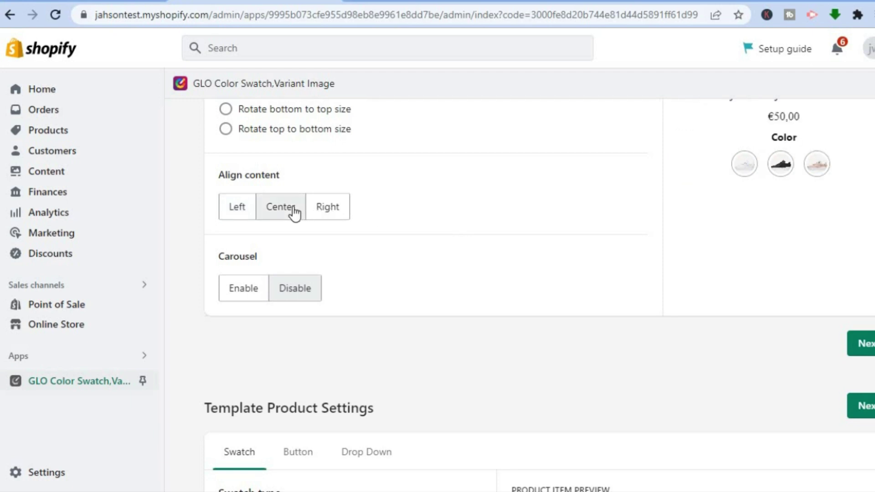
click(320, 212)
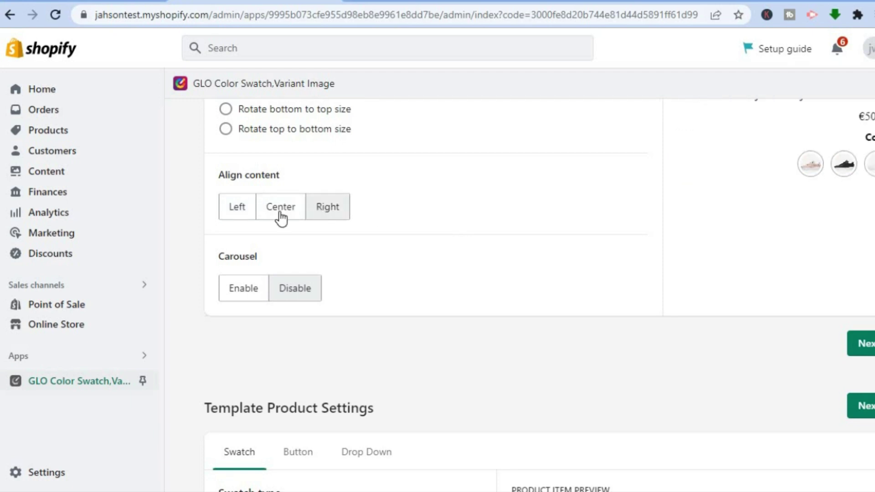
click(233, 214)
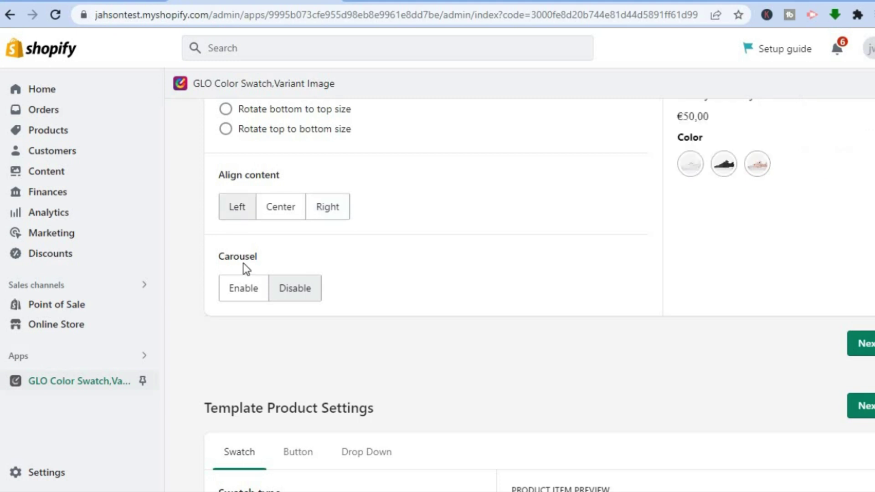
click(250, 299)
click(294, 305)
- Enlarge the Template Product Settings swatch size toward L, then bring it back to 44
scroll(519, 292, down, 6)
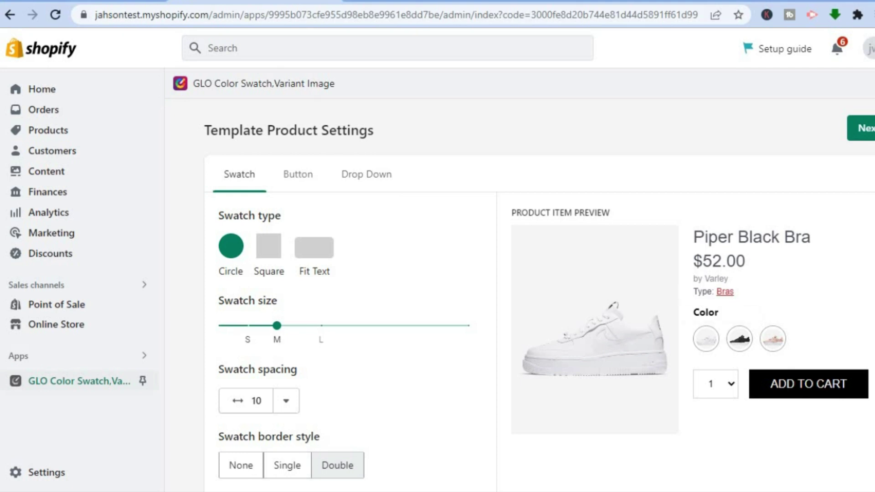
scroll(539, 297, down, 4)
drag(278, 164, 401, 172)
drag(476, 174, 281, 168)
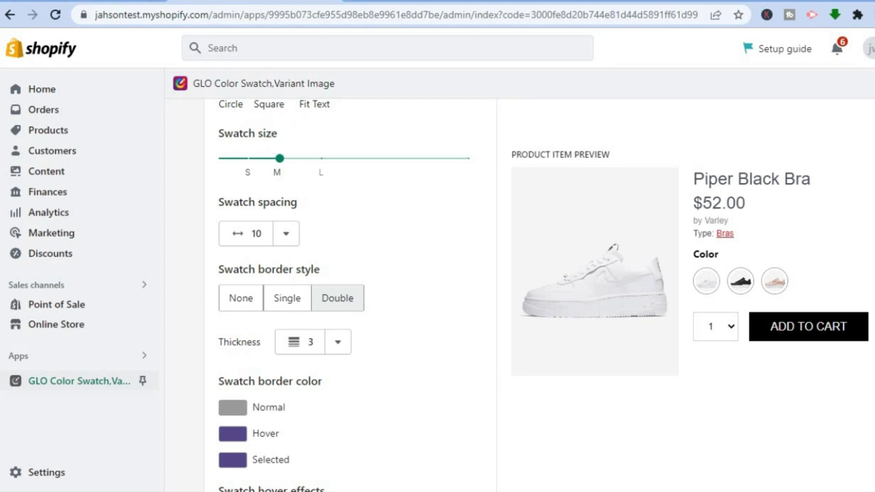
scroll(347, 297, down, 10)
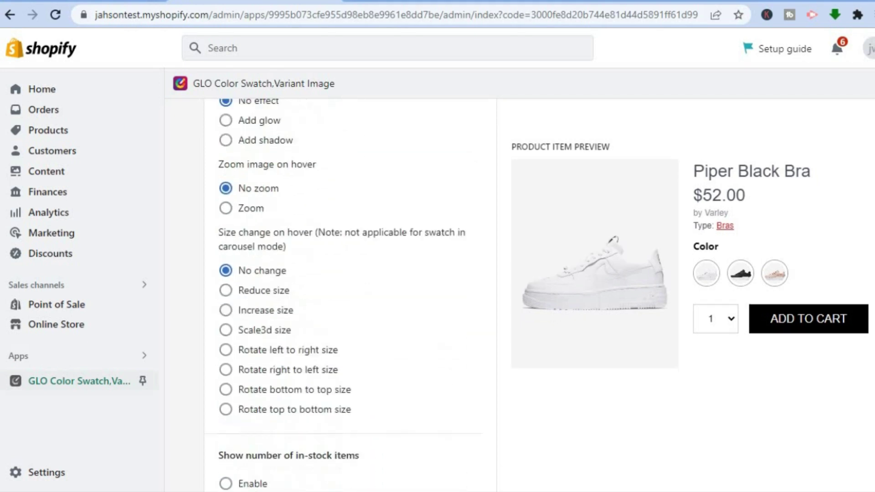
scroll(775, 387, up, 10)
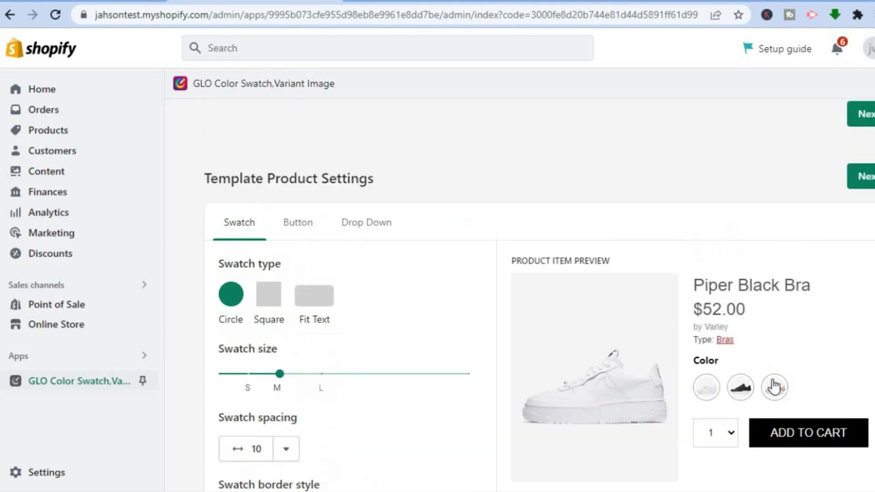
scroll(868, 362, up, 5)
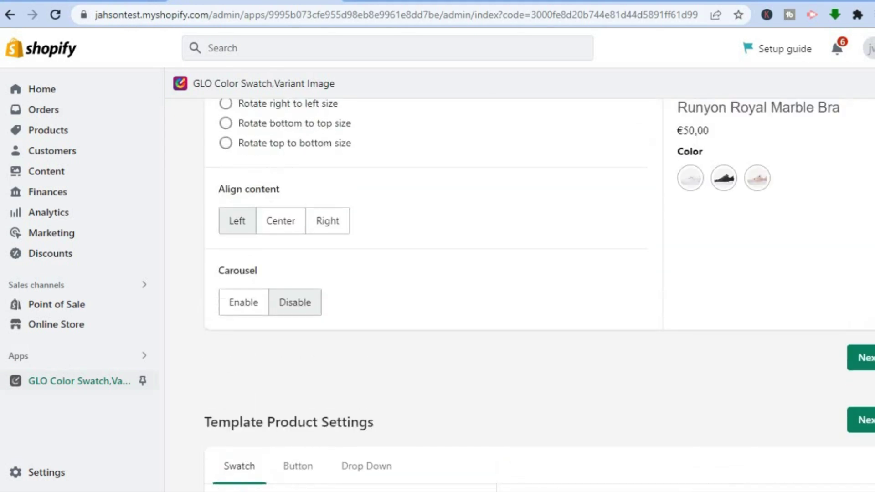
- Advance to General Settings and review the re-order, sold-out variant and 150×150 image settings
click(869, 361)
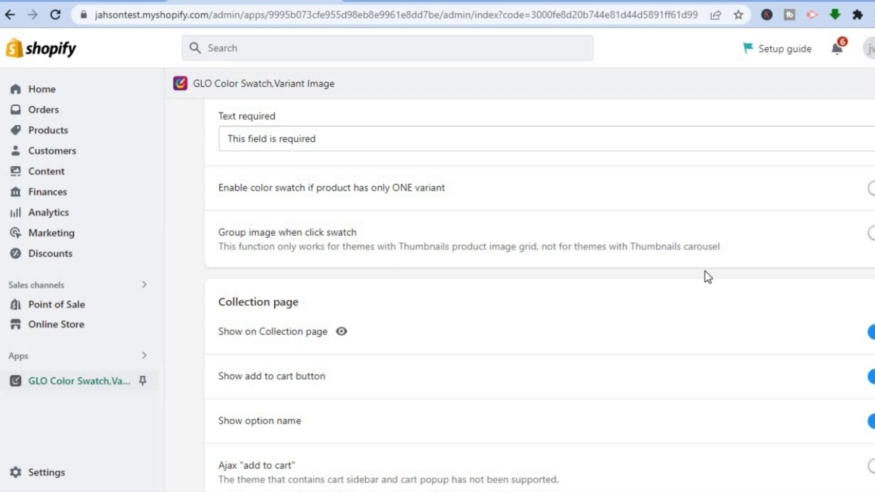
scroll(538, 291, up, 15)
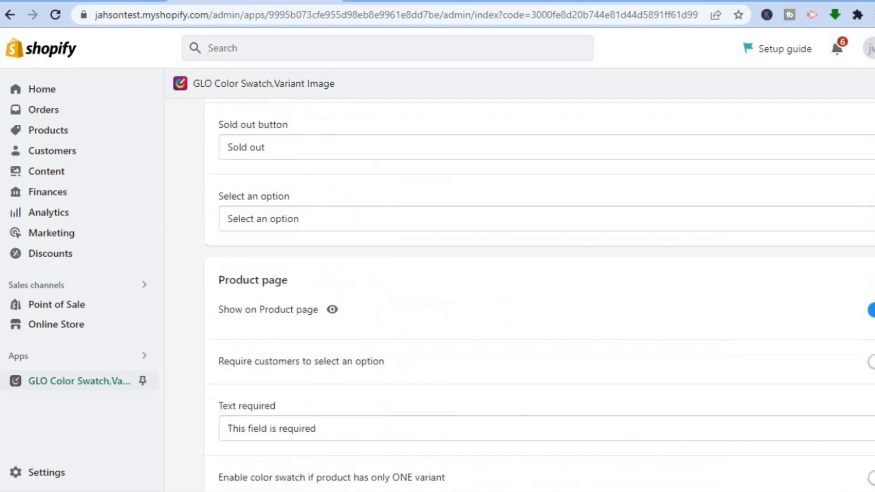
scroll(529, 292, up, 3)
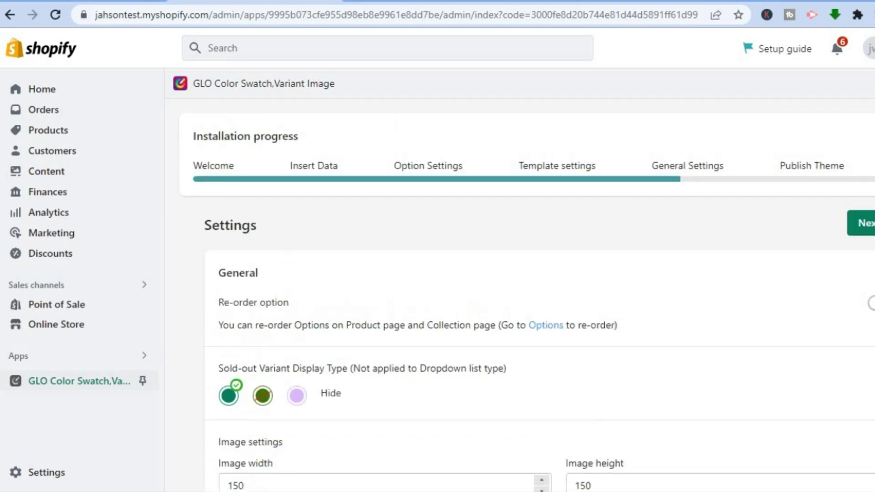
scroll(466, 214, down, 2)
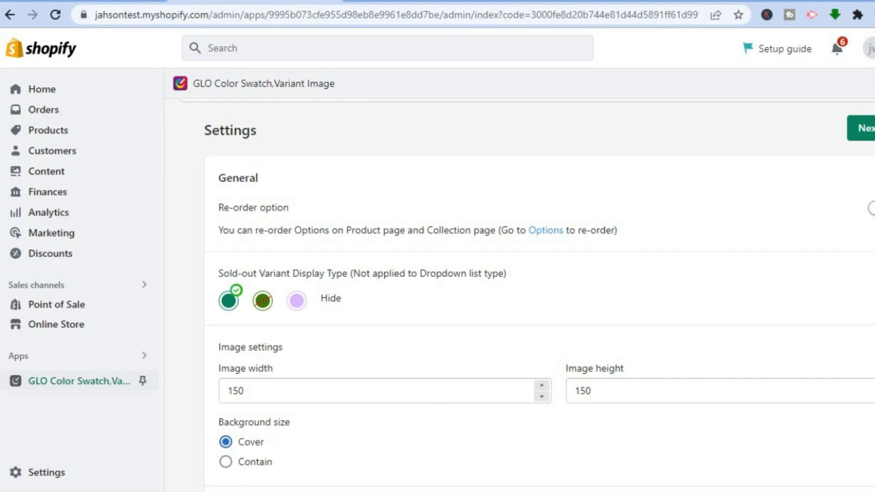
scroll(538, 292, down, 5)
scroll(540, 296, down, 6)
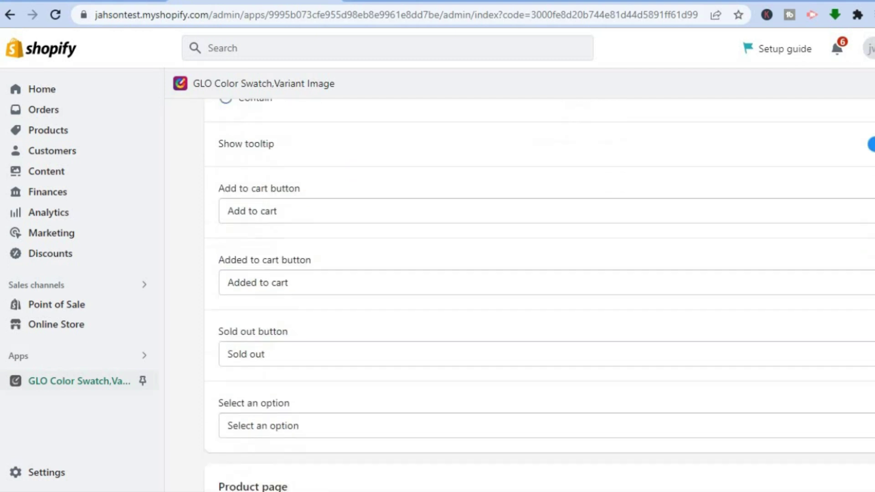
scroll(541, 297, down, 3)
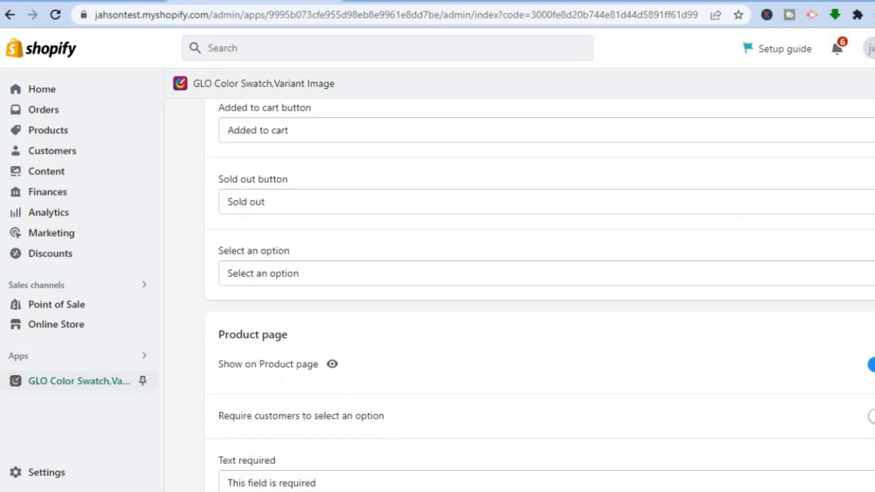
scroll(540, 295, down, 8)
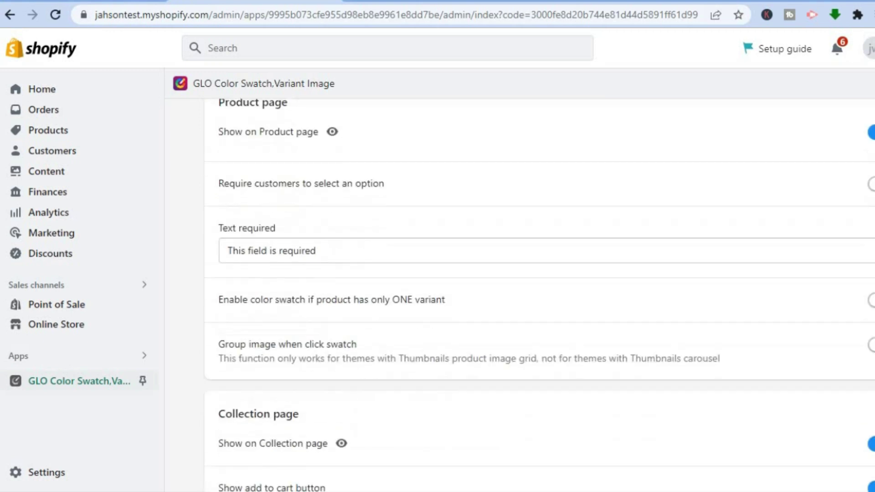
scroll(541, 296, up, 20)
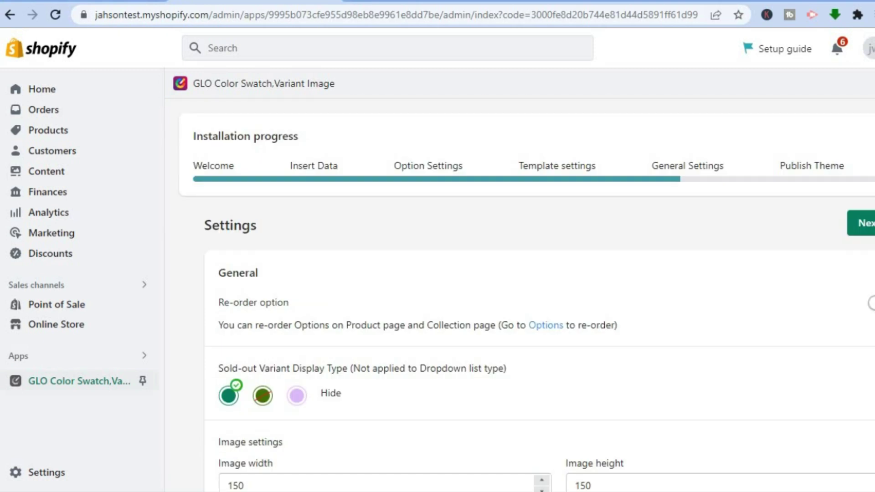
- Advance to the Publish Theme step, with Dawn (live theme) chosen for the colour swatch
click(869, 222)
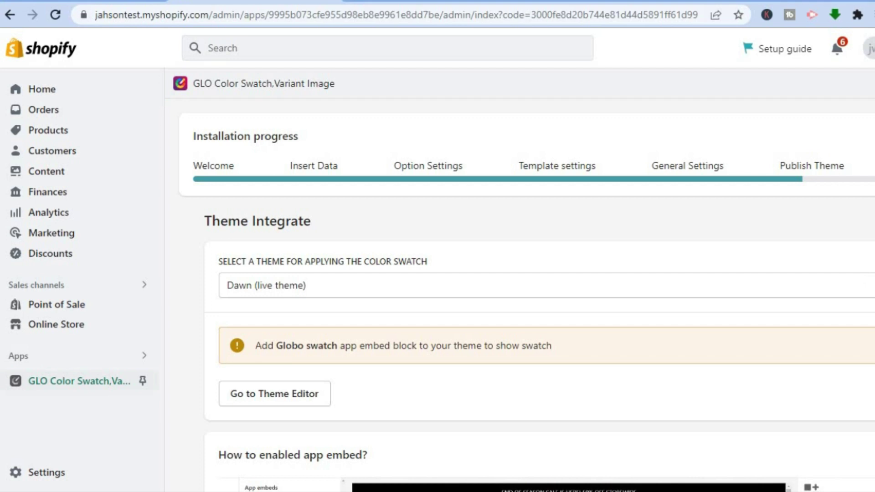
scroll(404, 331, down, 2)
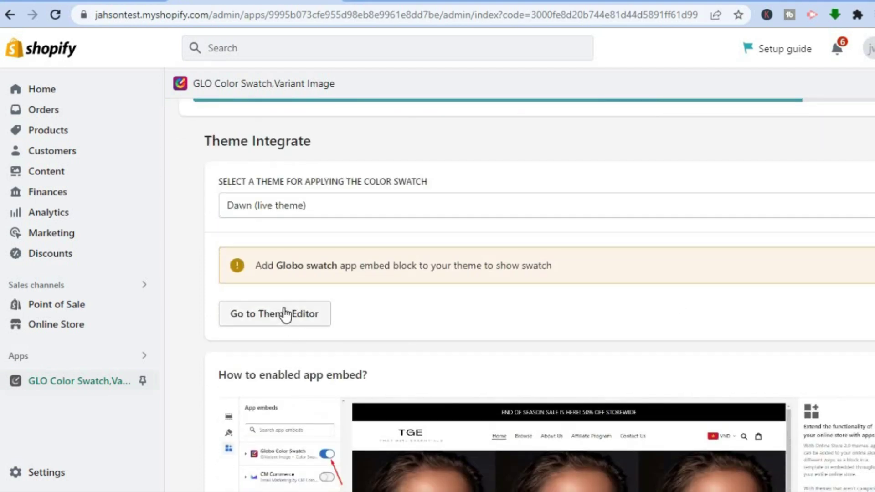
- Go to the Dawn theme editor to switch on the Globo Color Swatch app embed
click(285, 314)
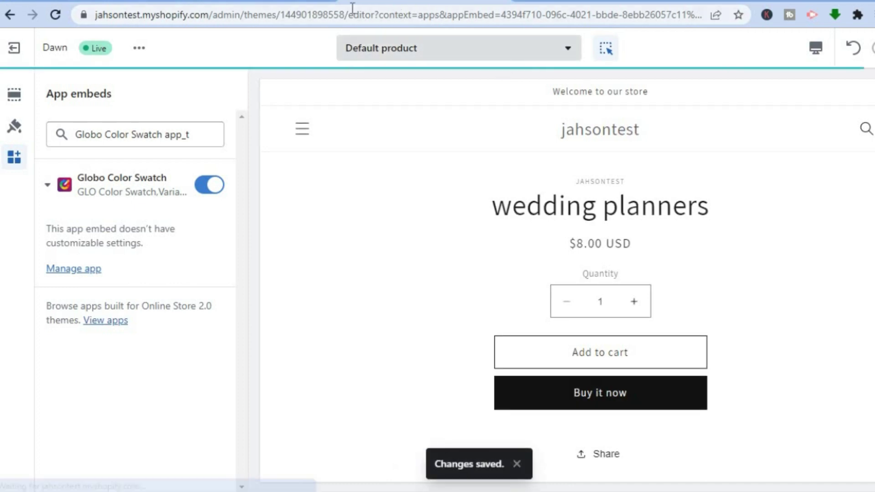
- Confirm the Swatches widget shows, then review the Color, Emitting Color, Body Color and Ships From options
click(259, 1)
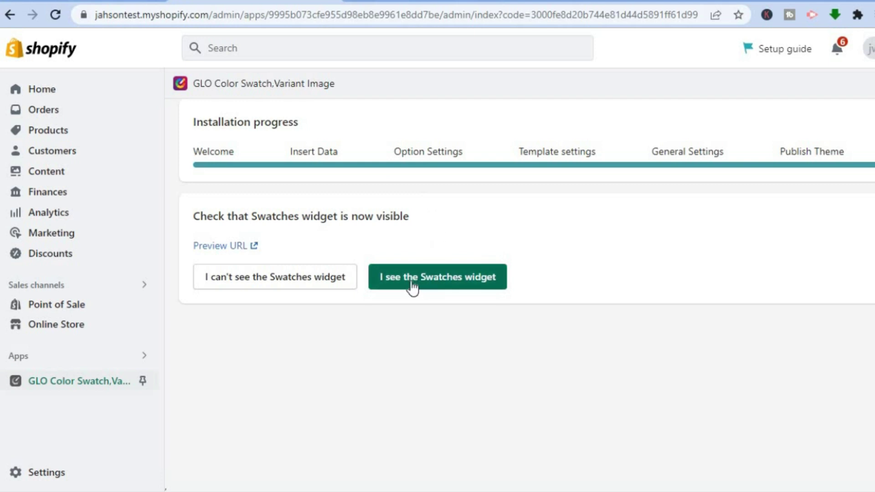
click(456, 280)
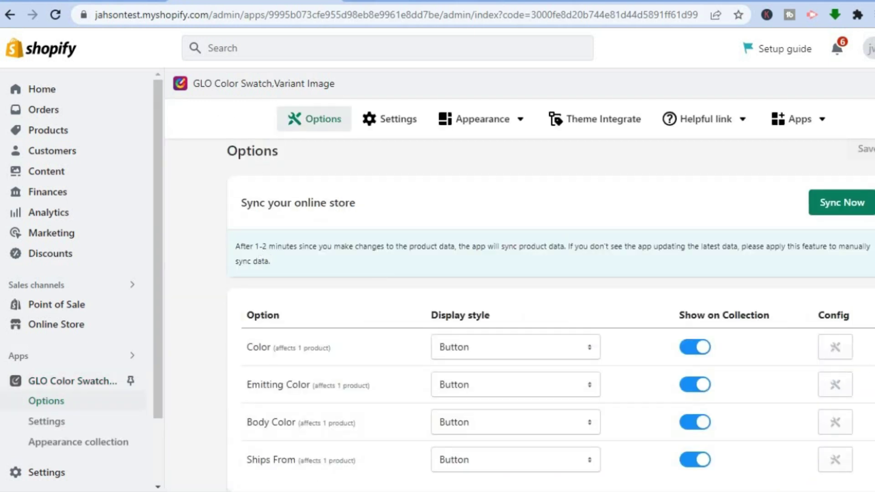
scroll(551, 315, down, 12)
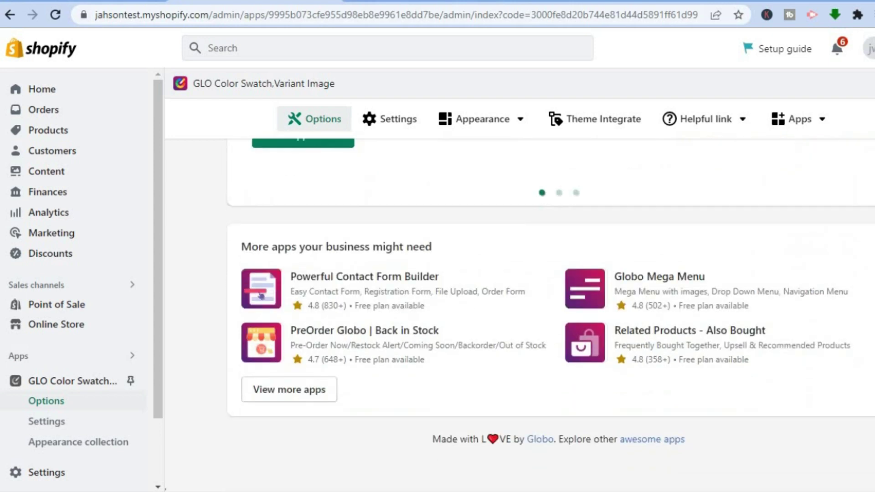
scroll(551, 314, up, 10)
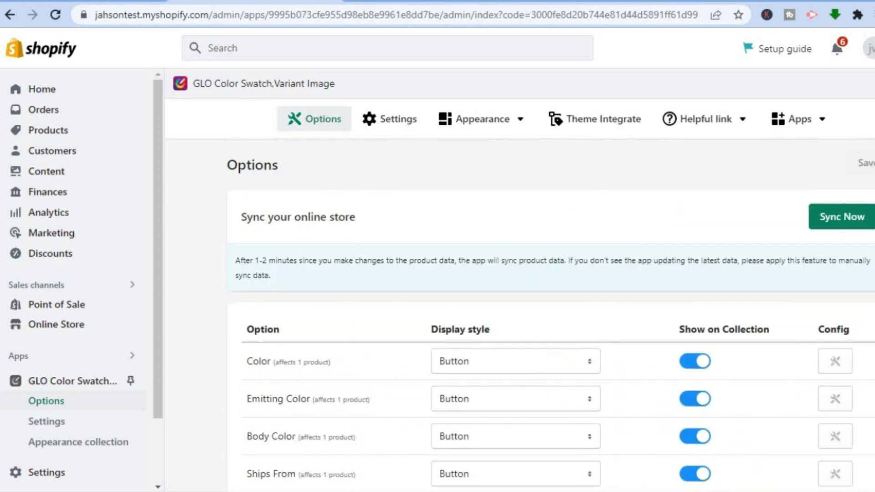
mouse_move(504, 133)
mouse_move(474, 120)
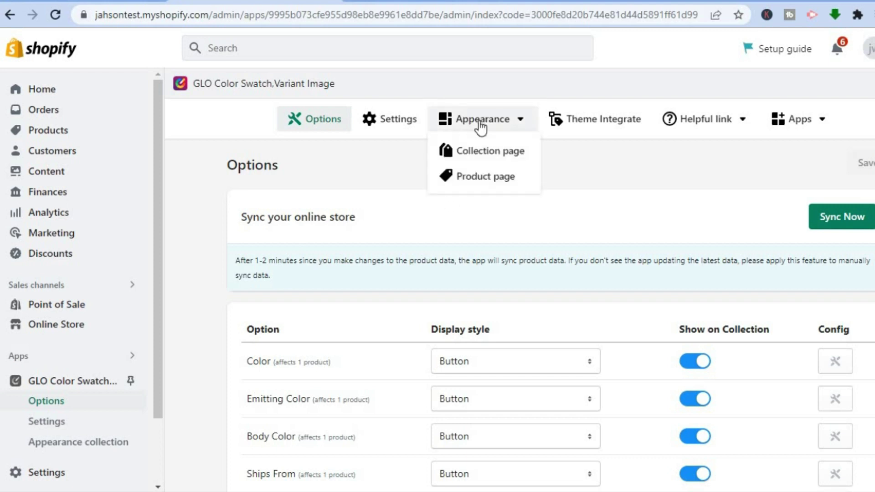
- View Product page appearance: circle swatches, size M, spacing 10, with Piper Black Bra preview
click(484, 177)
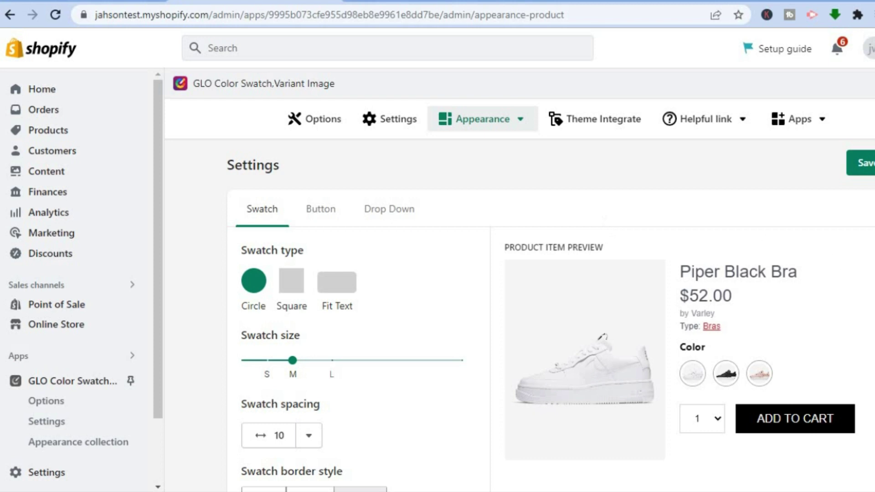
scroll(547, 319, down, 15)
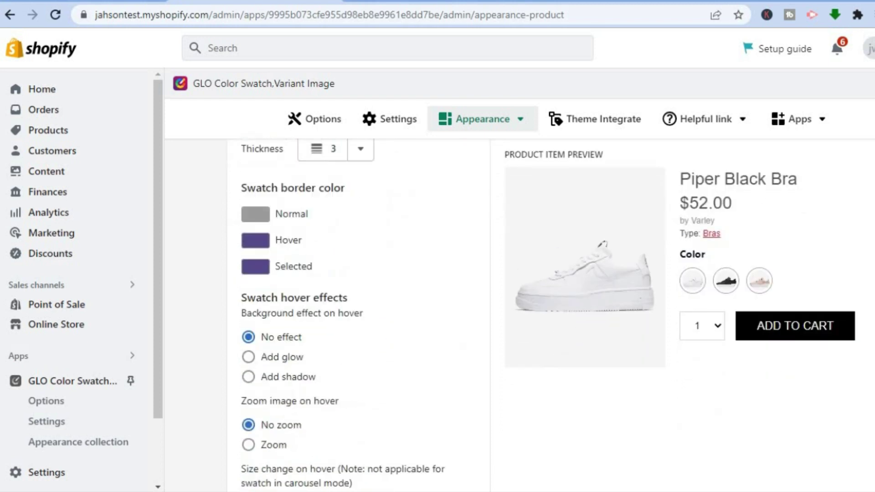
scroll(420, 372, down, 7)
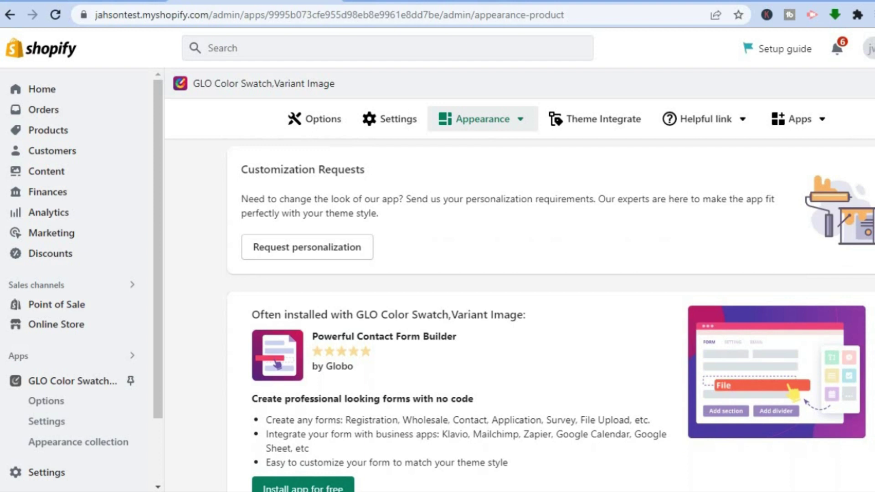